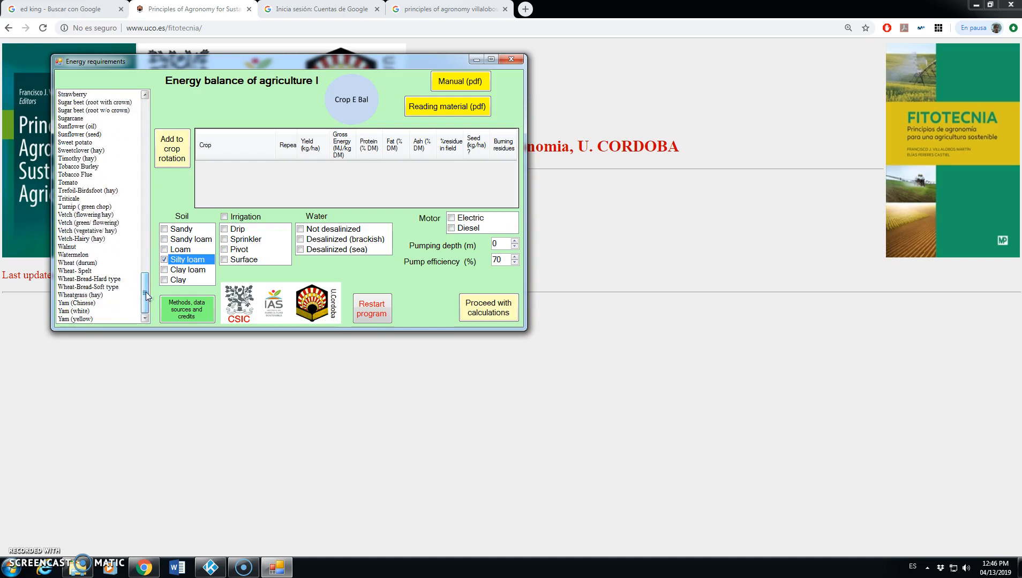
# Step: Add Wheat (durum) to the crop rotation and set its yield to 3500 kg/ha
pyautogui.click(75, 263)
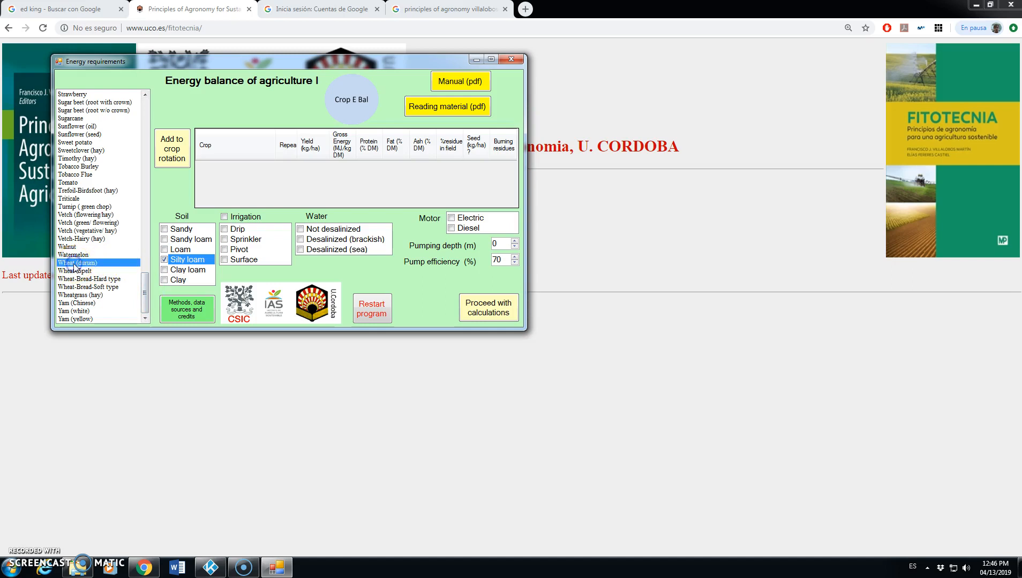
pyautogui.click(171, 149)
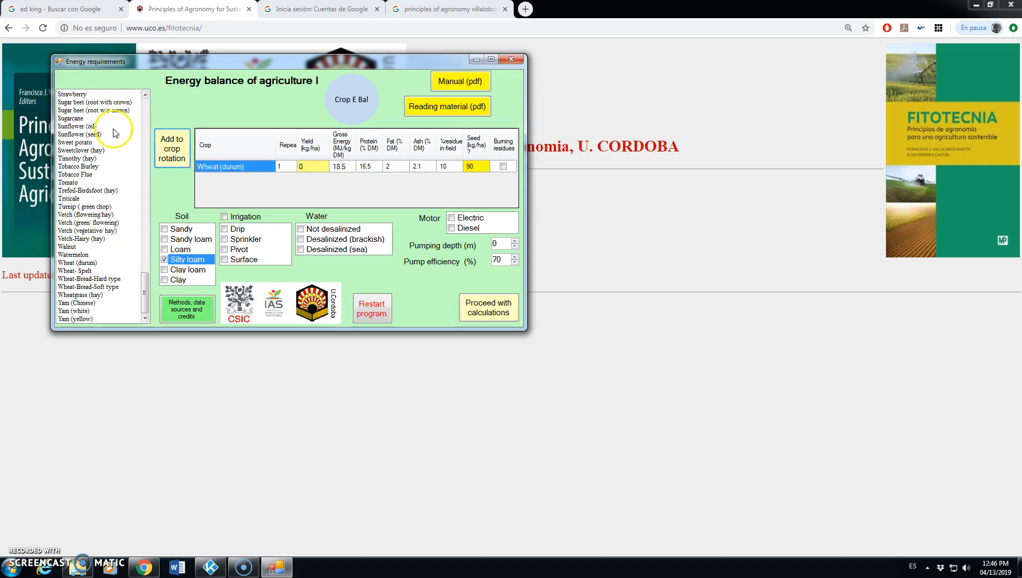
pyautogui.click(313, 167)
pyautogui.click(313, 168)
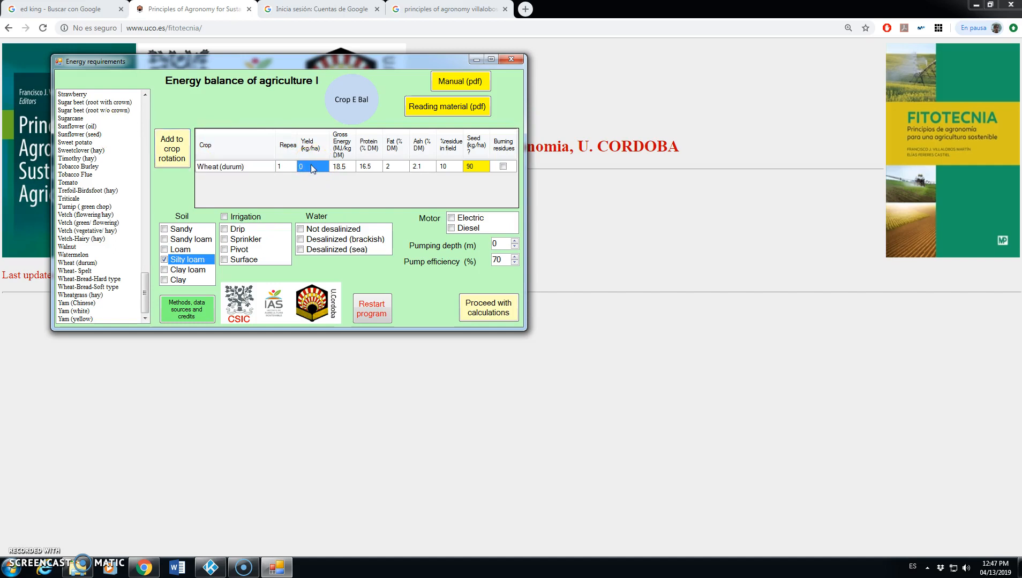
pyautogui.write('3500')
# Step: Enable burning of residues for the Wheat (durum) crop
pyautogui.click(468, 190)
pyautogui.click(452, 177)
pyautogui.click(504, 167)
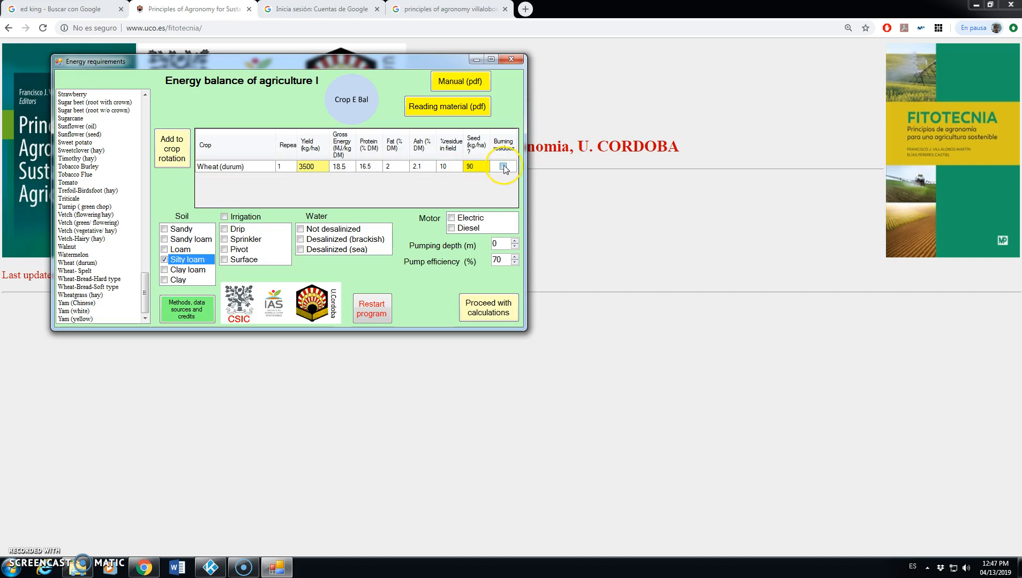
pyautogui.click(503, 168)
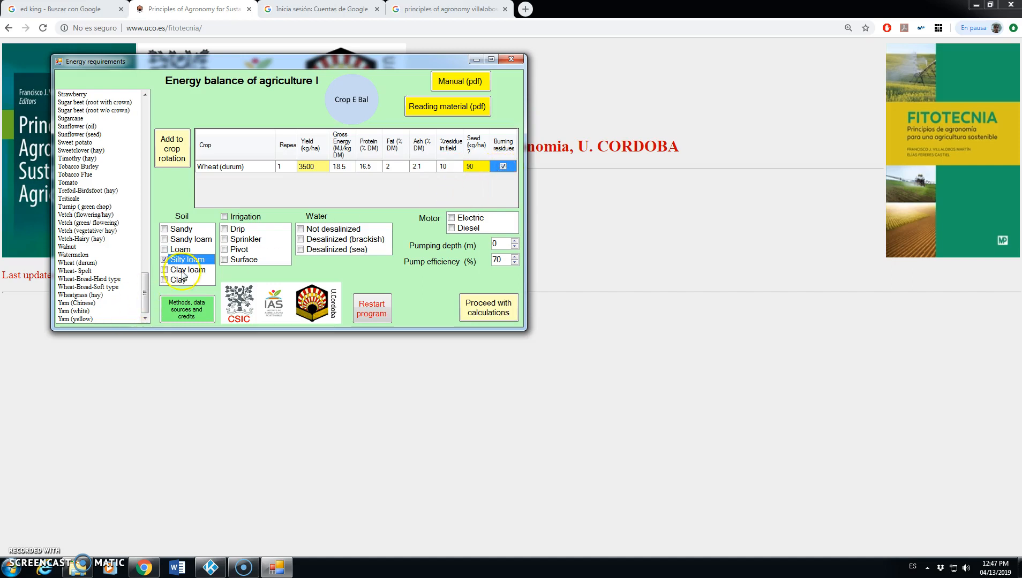
# Step: Set the soil type to Clay loam and proceed with the calculations
pyautogui.click(163, 229)
pyautogui.click(164, 239)
pyautogui.click(164, 249)
pyautogui.click(163, 260)
pyautogui.click(164, 260)
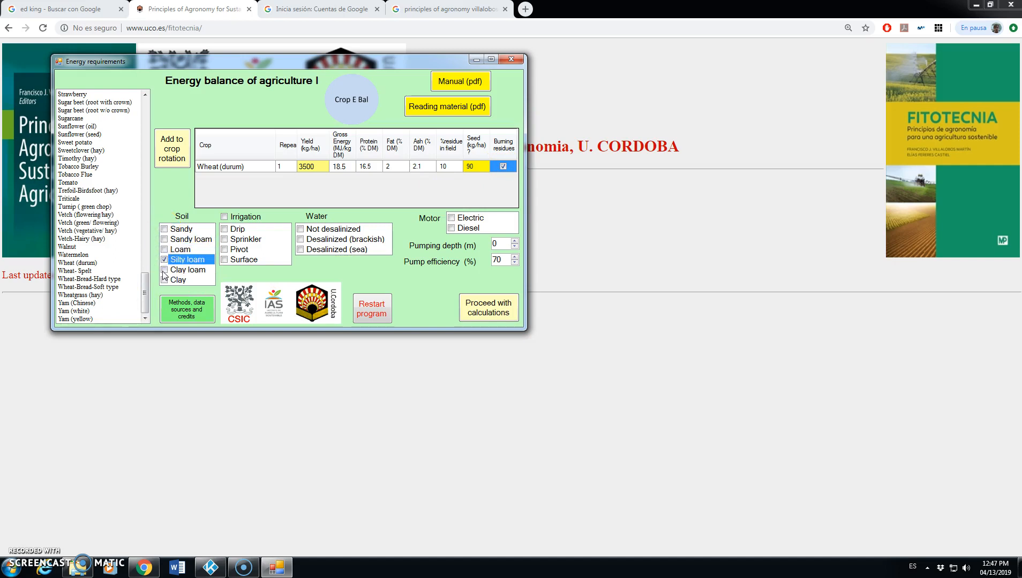
pyautogui.click(164, 271)
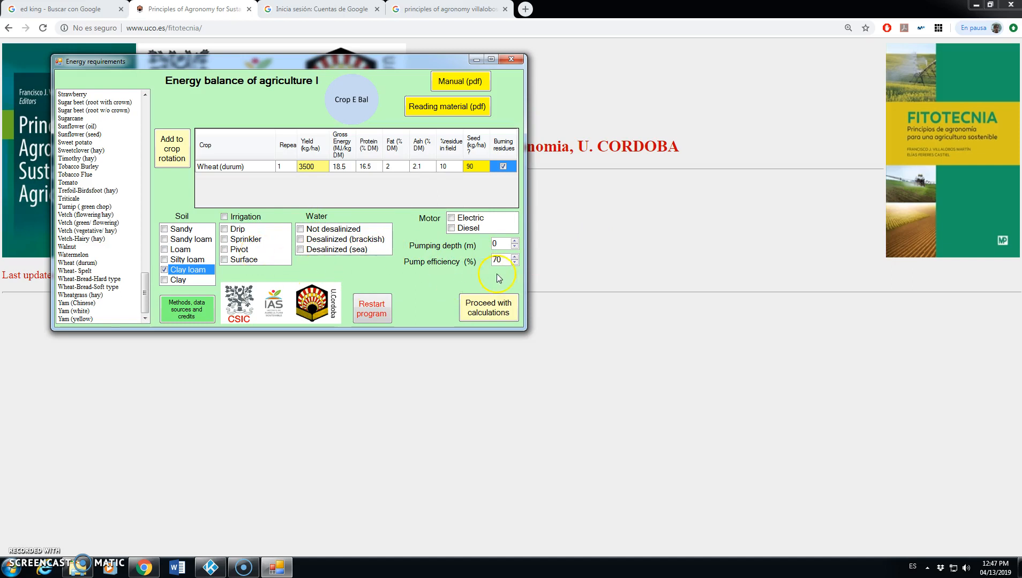
pyautogui.click(492, 310)
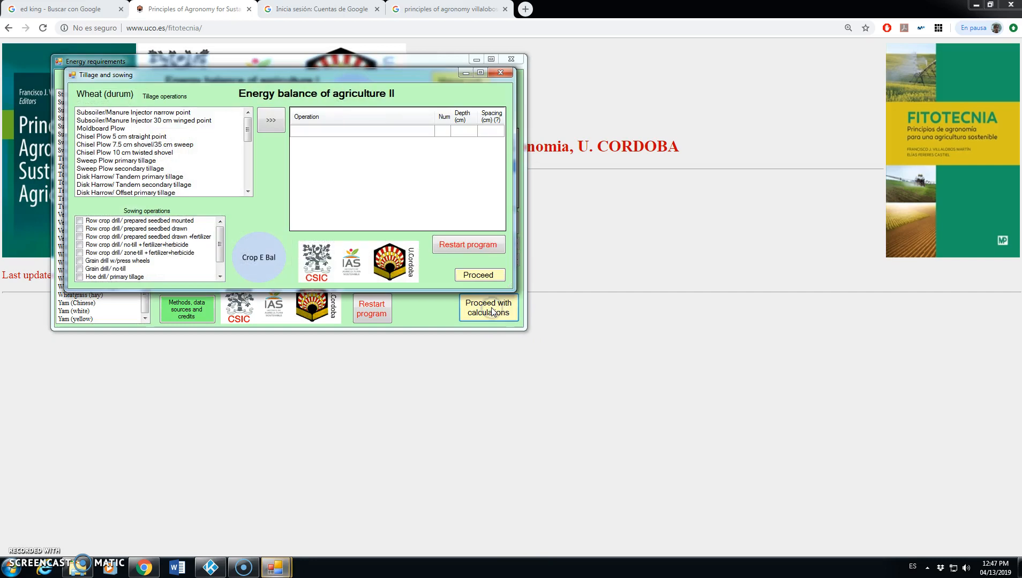
# Step: Add the Moldboard Plow to the tillage operations for the wheat crop
pyautogui.moveTo(248, 128)
pyautogui.mouseDown()
pyautogui.moveTo(247, 175)
pyautogui.moveTo(247, 128)
pyautogui.mouseUp()
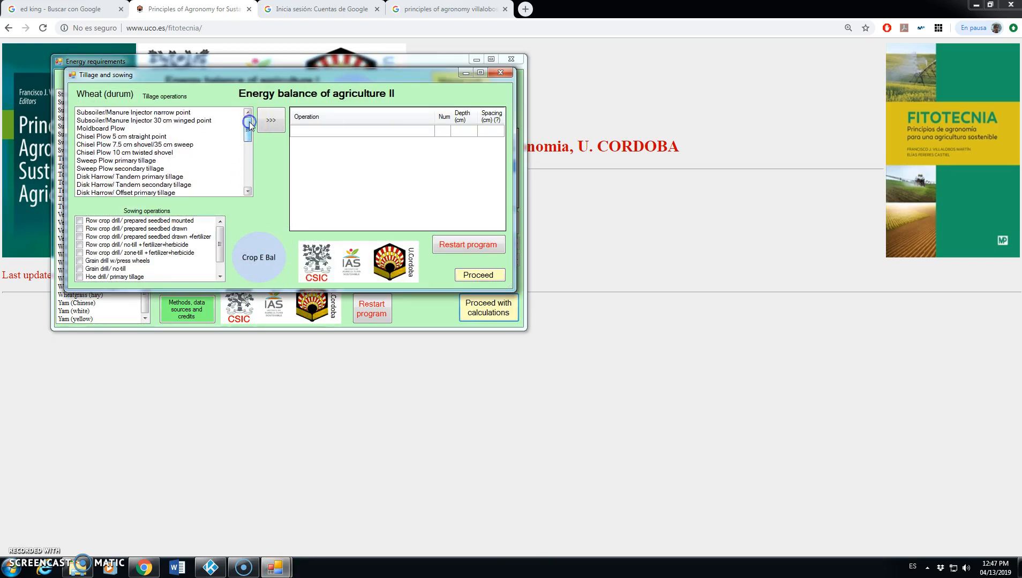
pyautogui.click(97, 129)
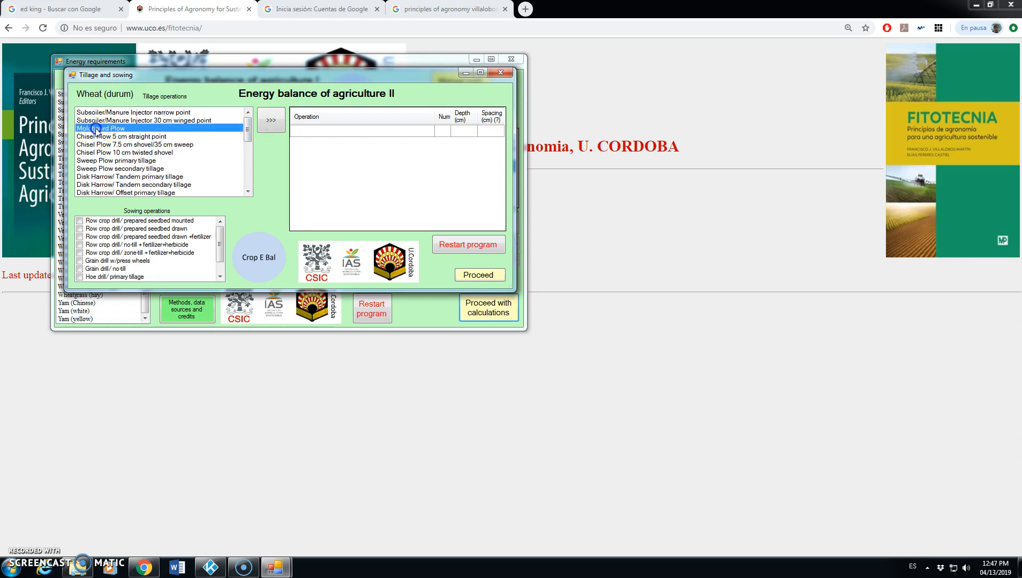
pyautogui.click(269, 123)
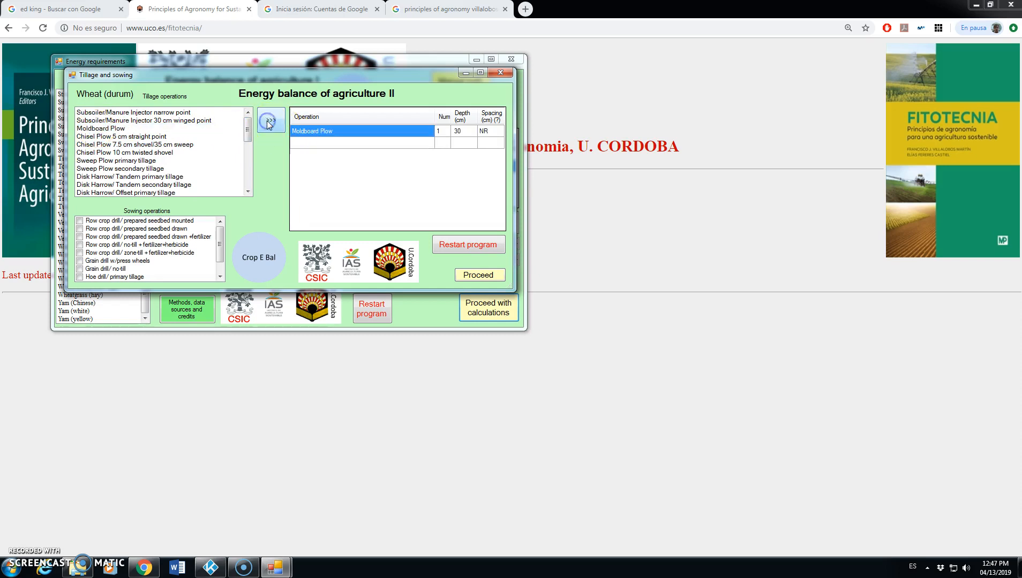
pyautogui.click(466, 131)
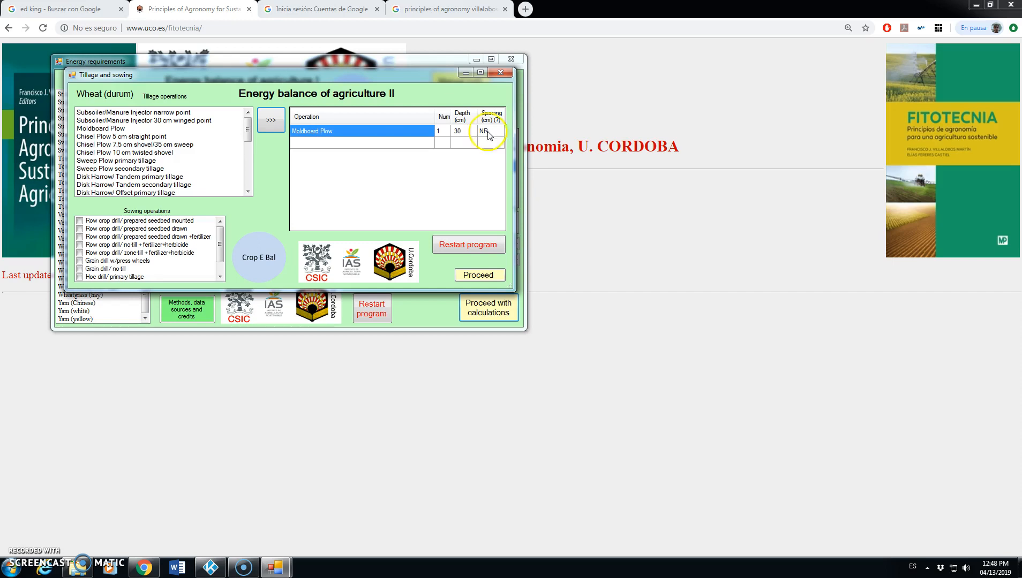
# Step: Add the Disk Harrow/ Tandem secondary tillage operation and set its number of passes to 2
pyautogui.click(126, 186)
pyautogui.click(274, 123)
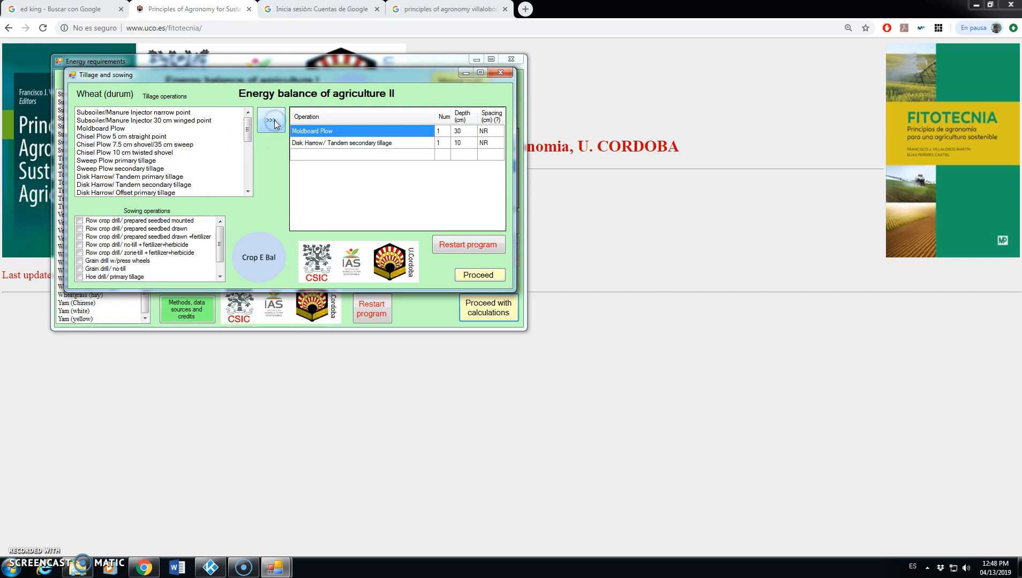
pyautogui.click(445, 145)
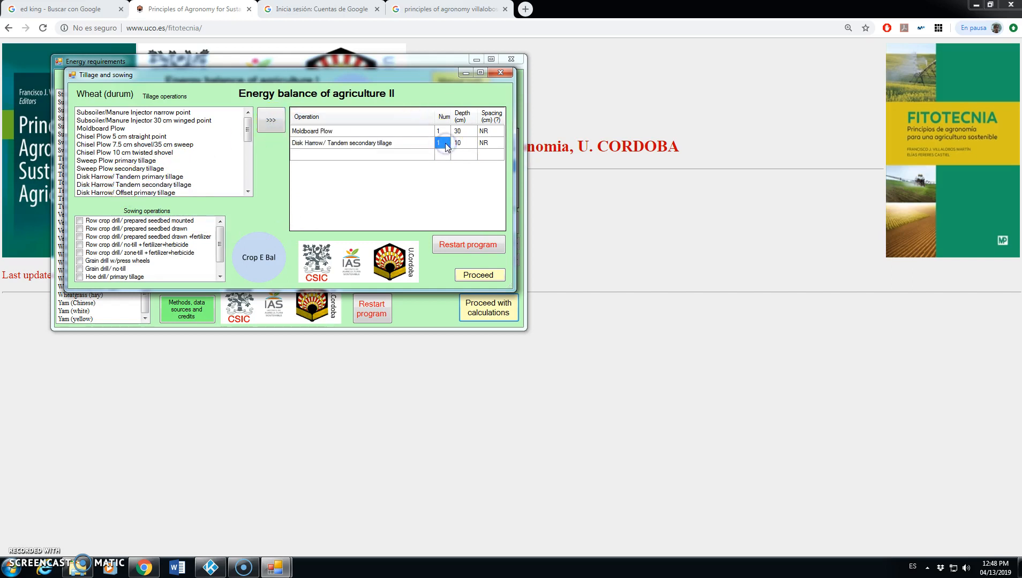
pyautogui.write('2')
# Step: Add the Field Cultivator secondary tillage operation to the operations table
pyautogui.doubleClick(246, 185)
pyautogui.click(246, 185)
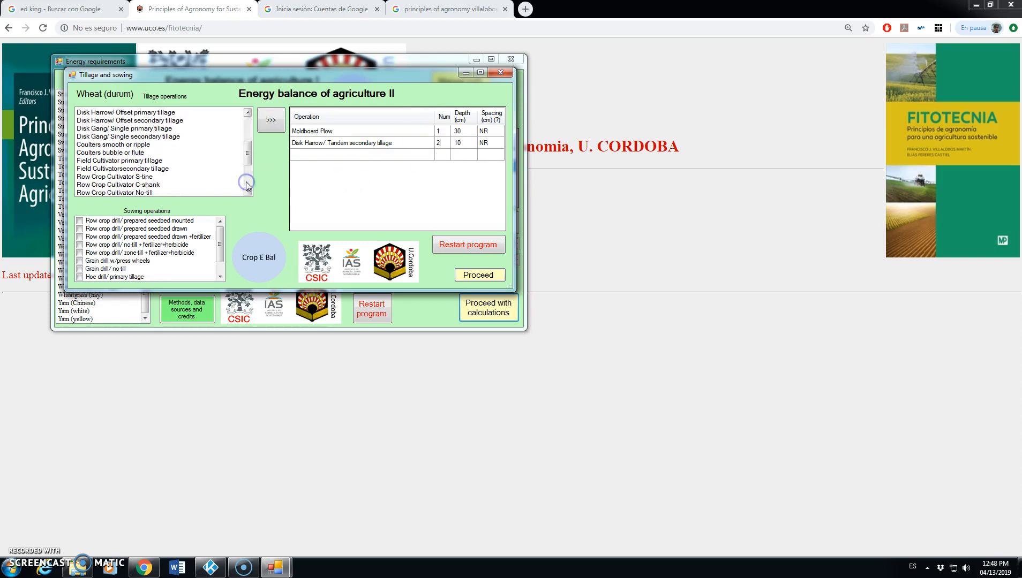
pyautogui.click(116, 169)
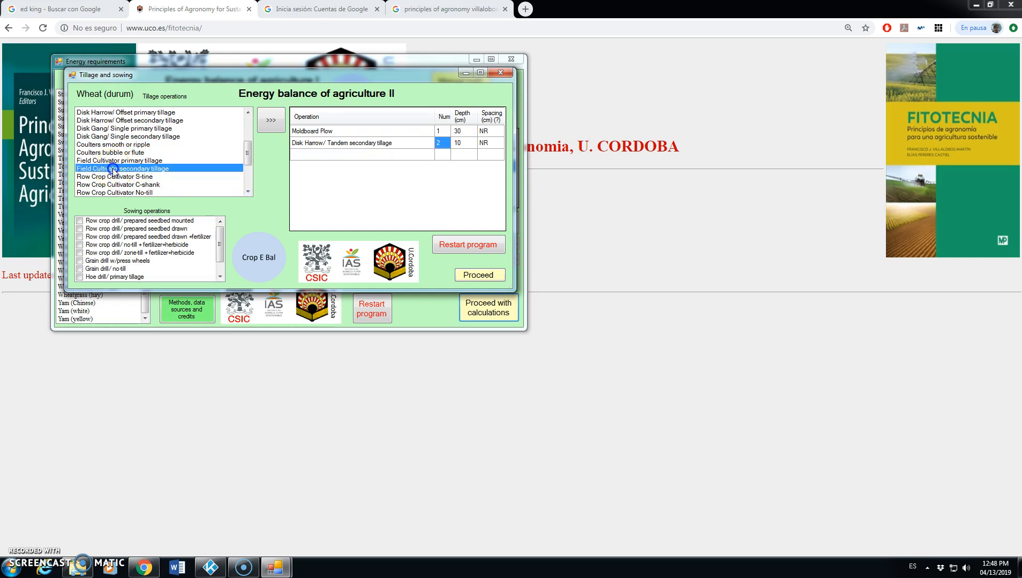
pyautogui.click(272, 124)
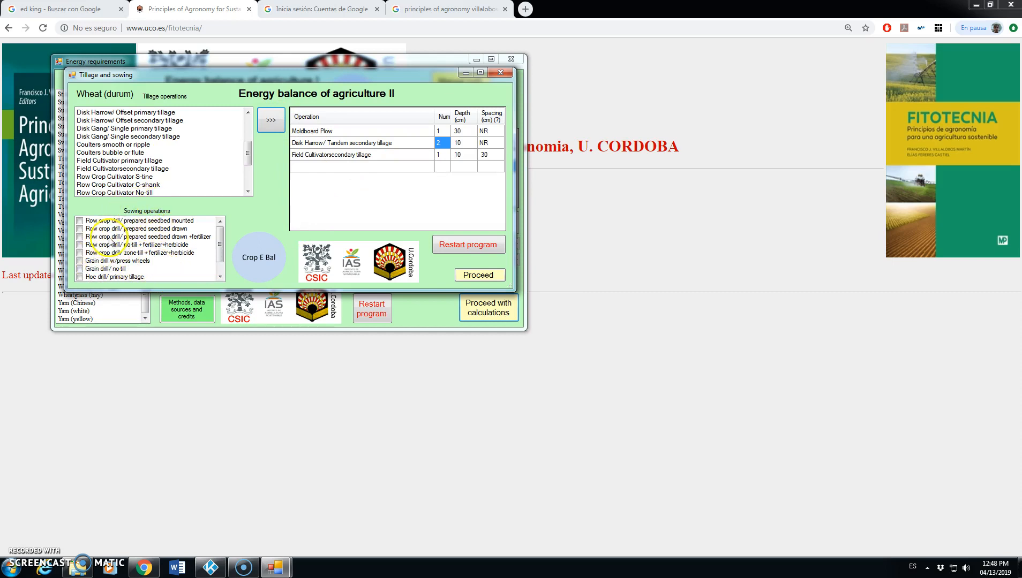
# Step: Choose Grain drill w/press wheels as the sowing operation and proceed to the other operations
pyautogui.scroll(-2, 209, 263)
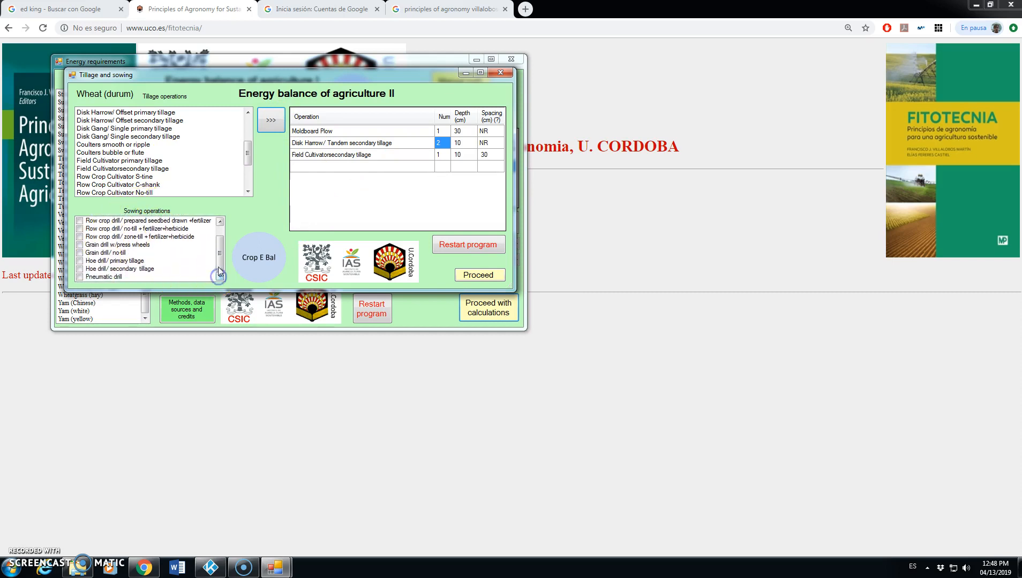
pyautogui.click(220, 221)
pyautogui.click(220, 221)
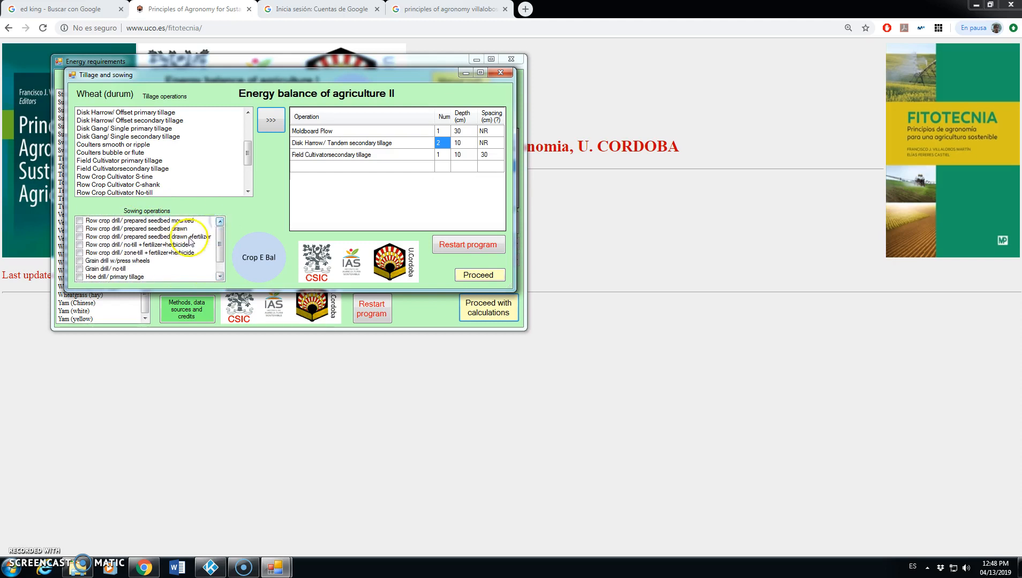
pyautogui.click(80, 261)
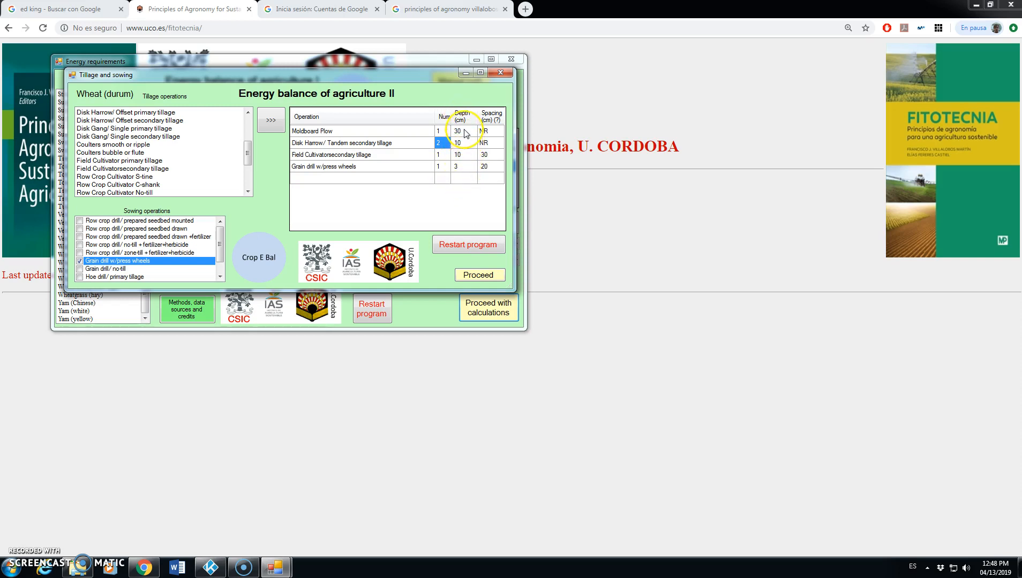
pyautogui.click(484, 276)
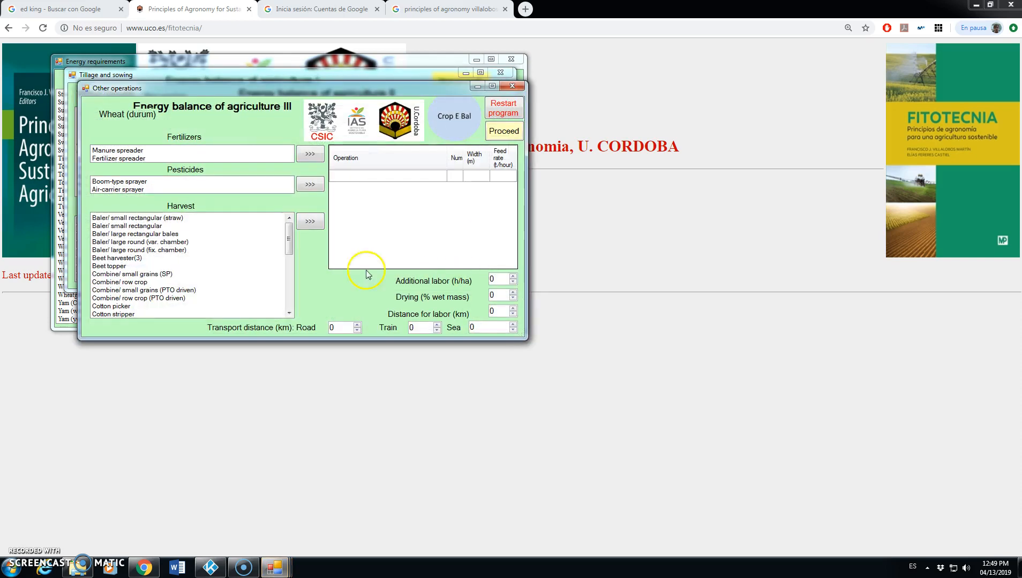
# Step: Add the Fertilizer spreader with a number of 2 and the Boom-type sprayer with a number of 3
pyautogui.click(138, 159)
pyautogui.click(310, 153)
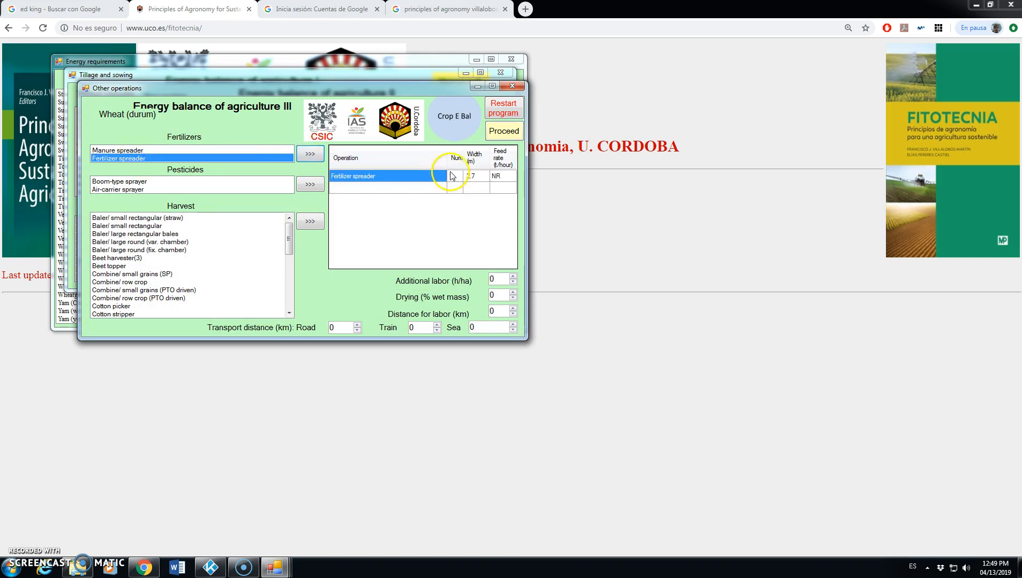
pyautogui.click(458, 176)
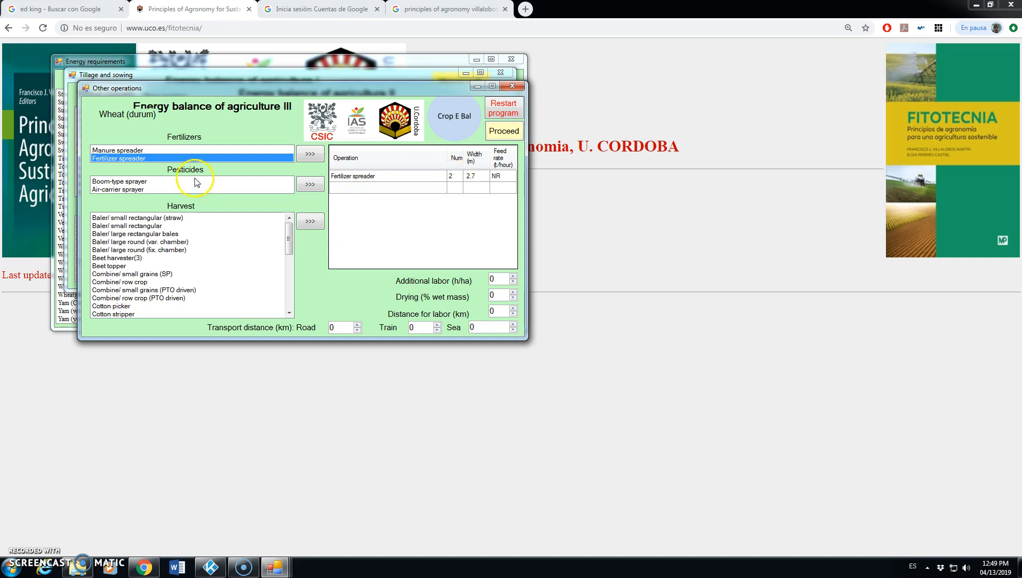
pyautogui.click(130, 185)
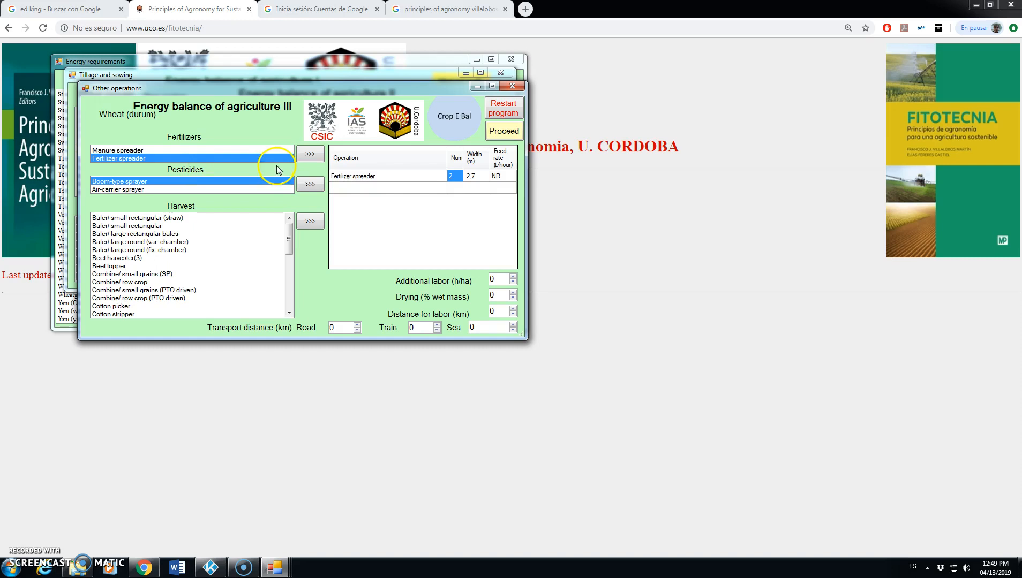
pyautogui.click(311, 184)
pyautogui.click(455, 189)
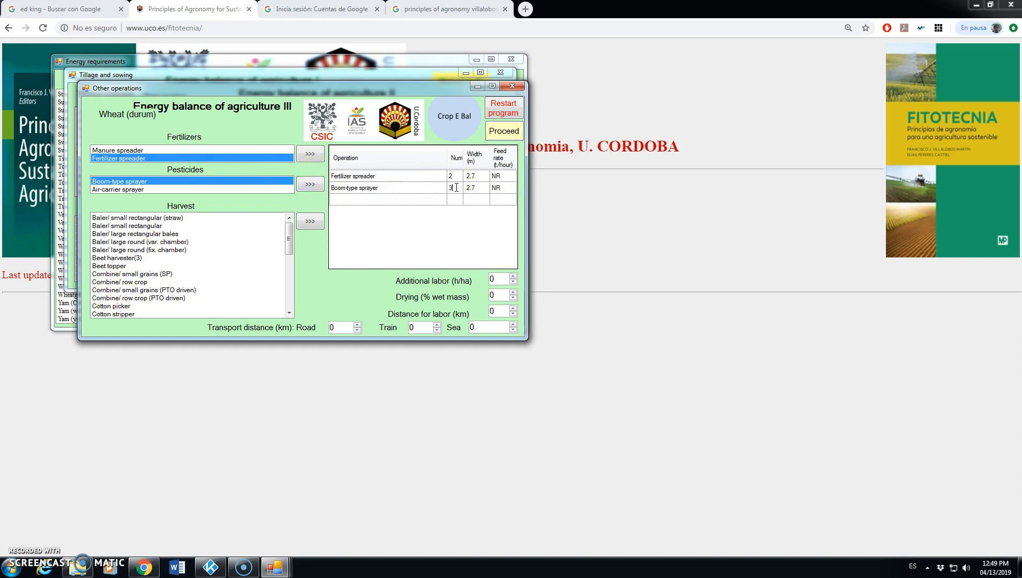
# Step: Add the Combine/ small grains (SP) harvest operation, set the road transport distance to 50 km and proceed
pyautogui.moveTo(289, 238); pyautogui.dragTo(293, 243)
pyautogui.click(116, 274)
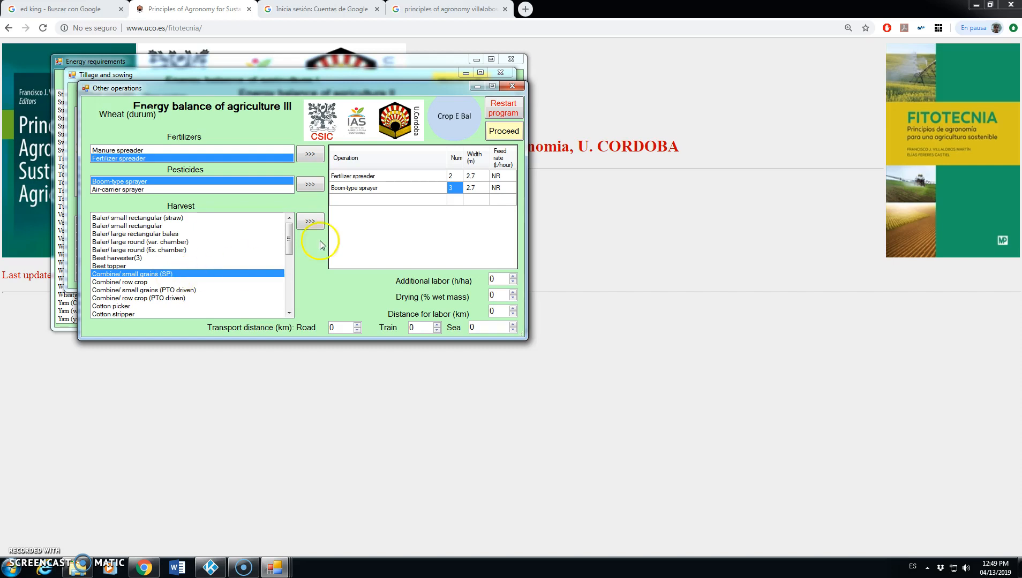
pyautogui.click(312, 222)
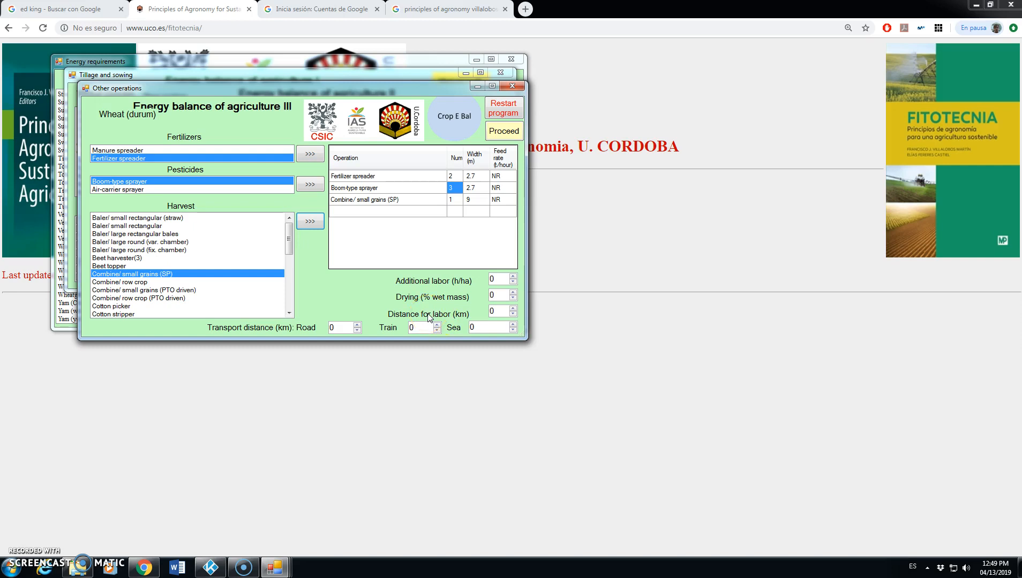
pyautogui.click(324, 325)
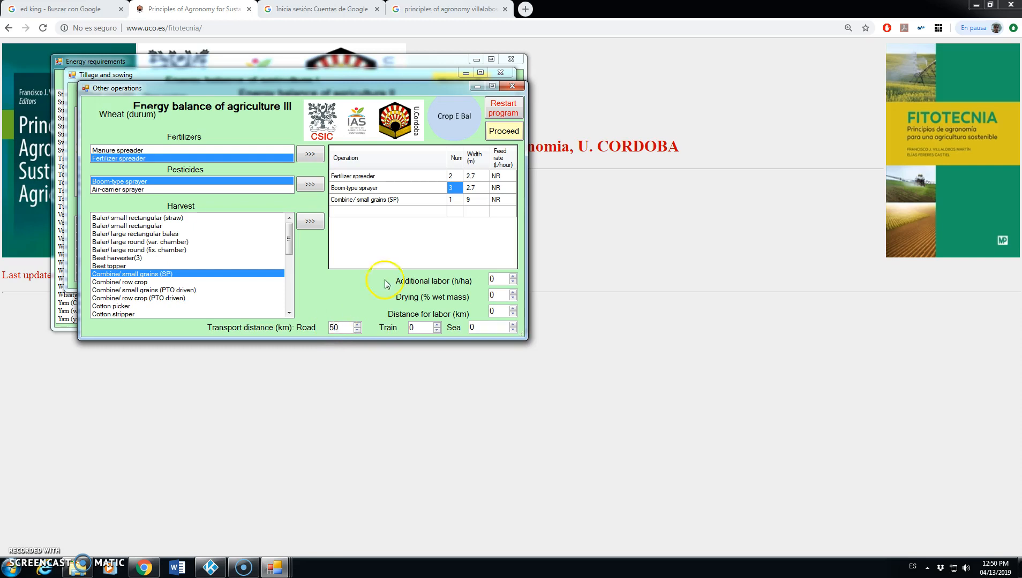
pyautogui.click(506, 132)
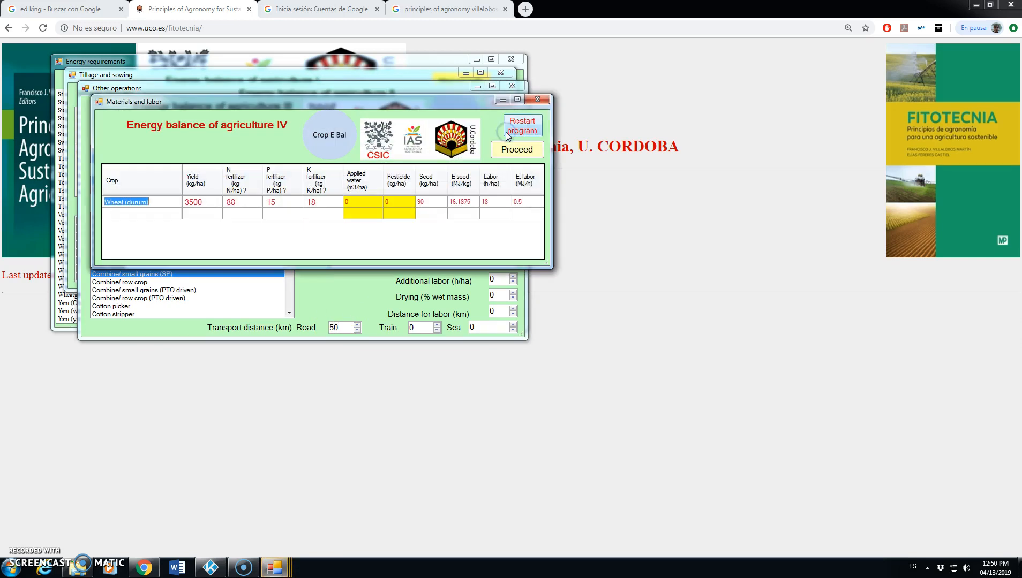
# Step: Set the wheat's pesticide amount to 3 kg/ha and proceed to the energy results
pyautogui.click(172, 202)
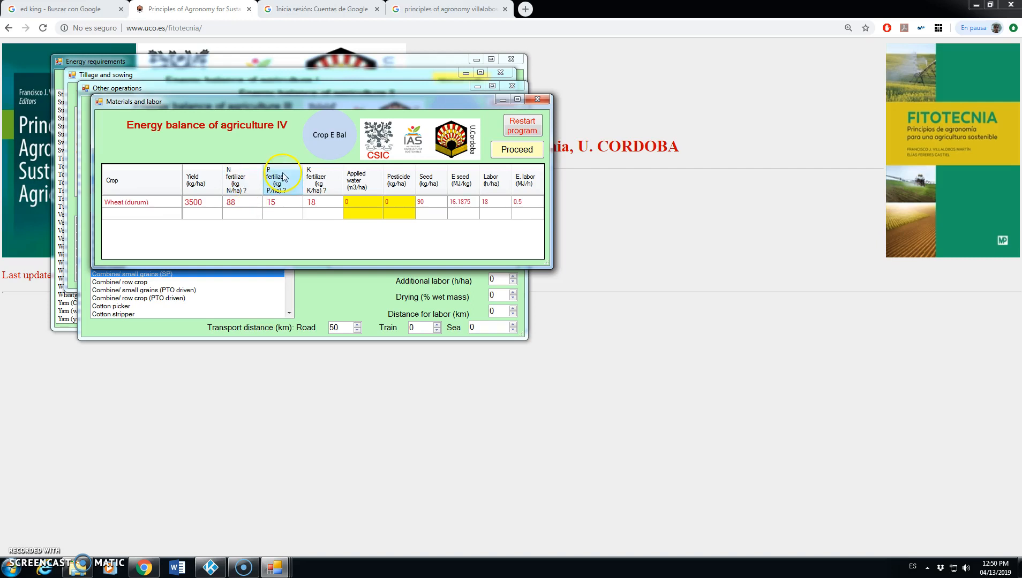
pyautogui.moveTo(338, 171)
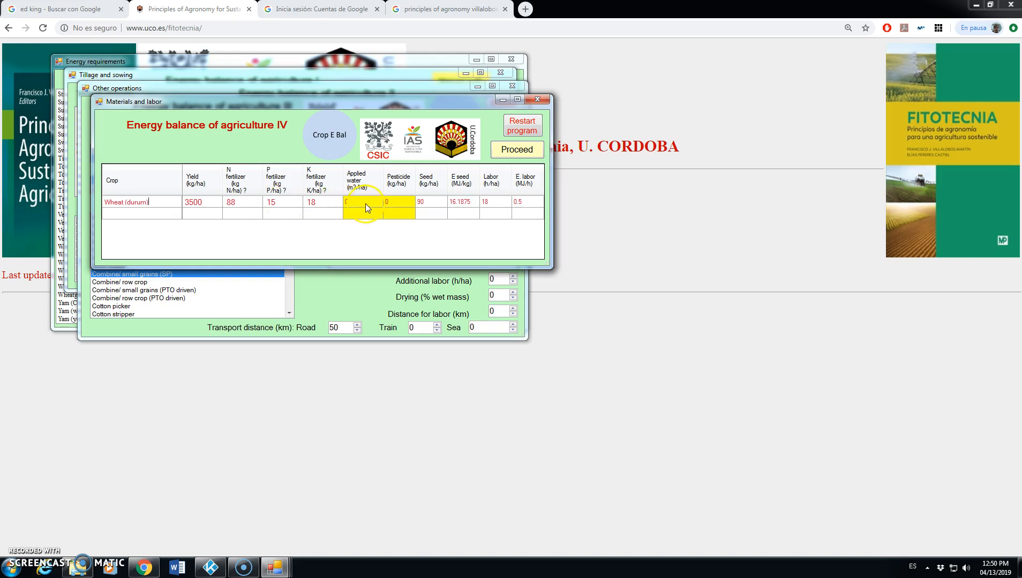
pyautogui.click(380, 207)
pyautogui.click(398, 201)
pyautogui.write('3')
pyautogui.click(518, 150)
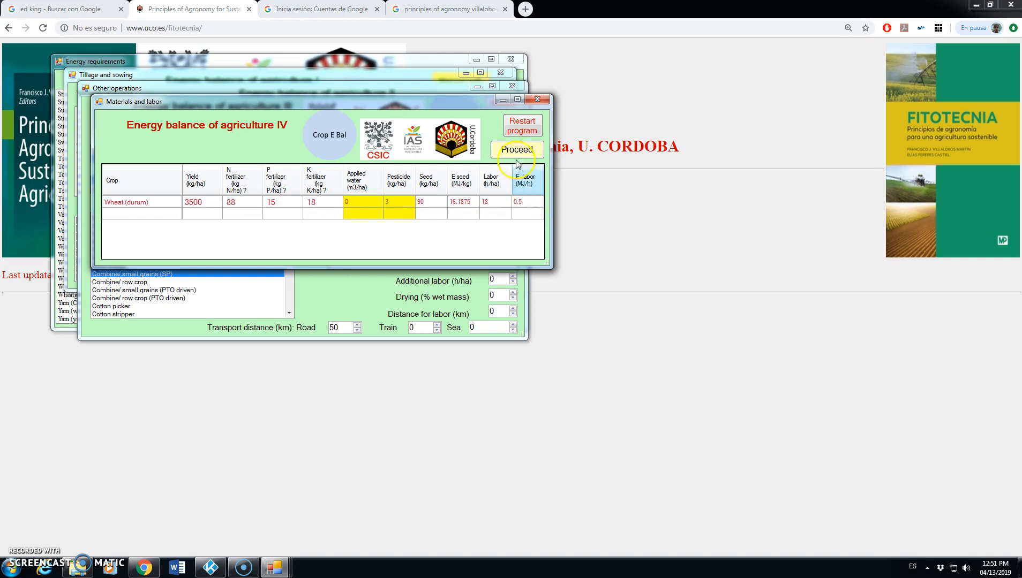
pyautogui.click(521, 150)
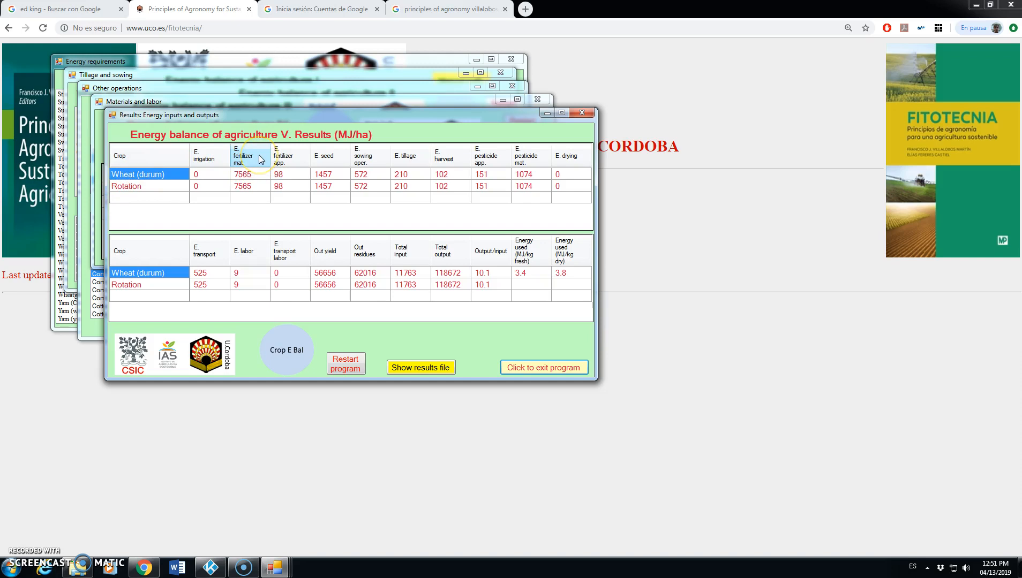
# Step: Open the results file from the energy results, widen its window and read through the report
pyautogui.click(260, 177)
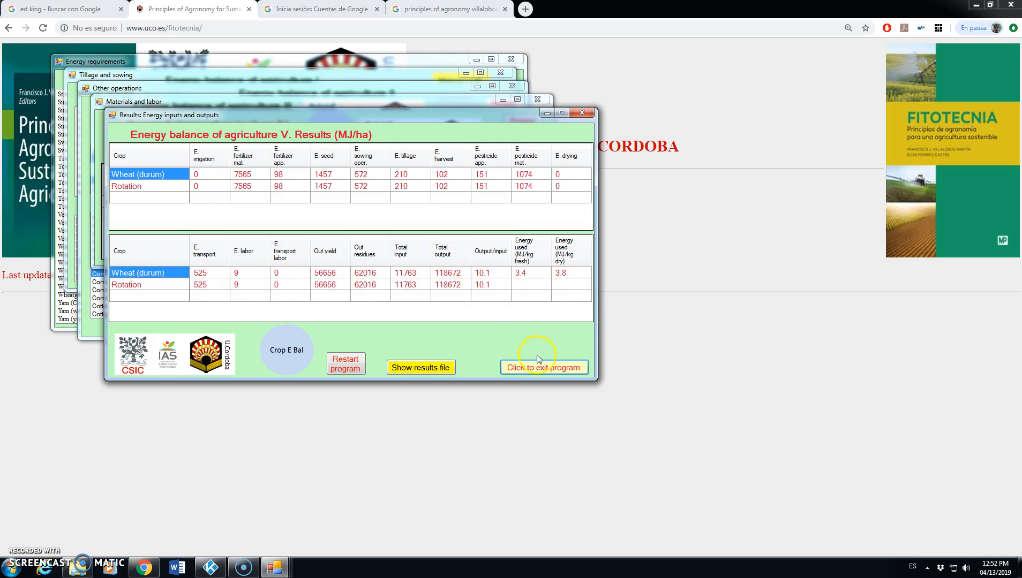
pyautogui.click(418, 369)
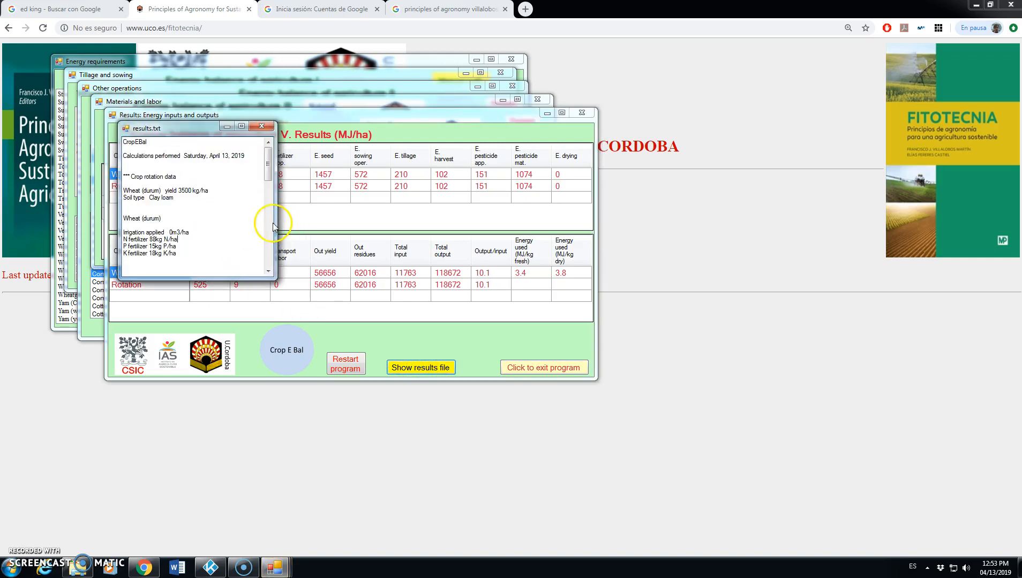
pyautogui.moveTo(275, 222); pyautogui.dragTo(406, 222)
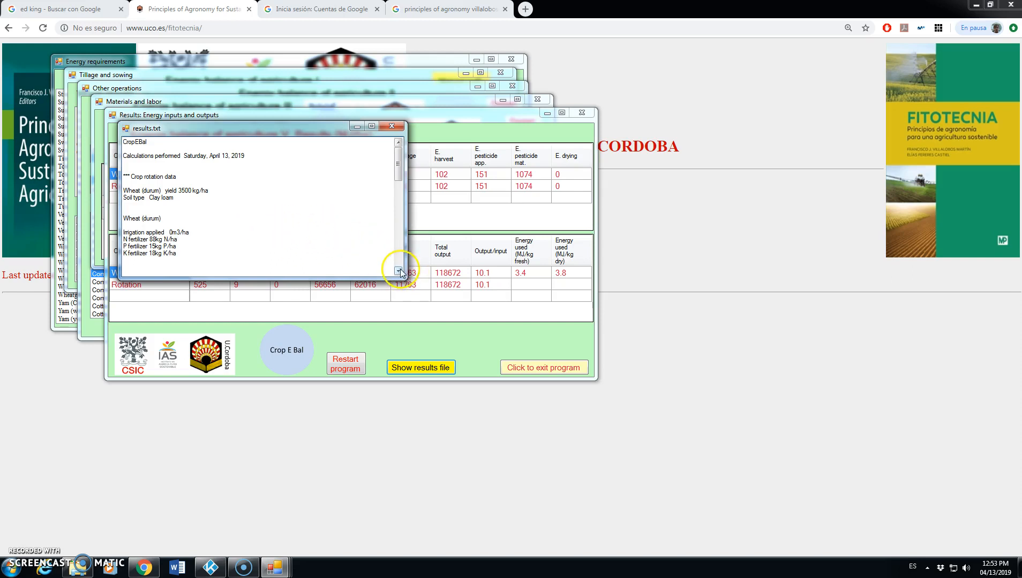
pyautogui.scroll(-1, 398, 269)
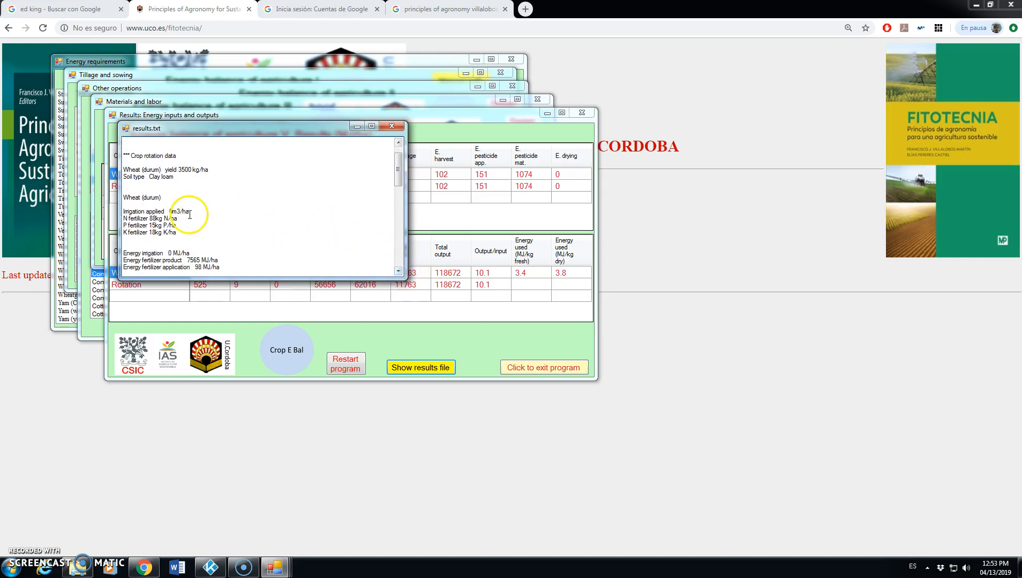
# Step: Examine the durum wheat section of the results file, from the applied fertilizers through the individual energy inputs
pyautogui.scroll(-2, 397, 270)
pyautogui.click(397, 272)
pyautogui.click(397, 272)
pyautogui.click(397, 271)
pyautogui.click(398, 271)
pyautogui.click(398, 271)
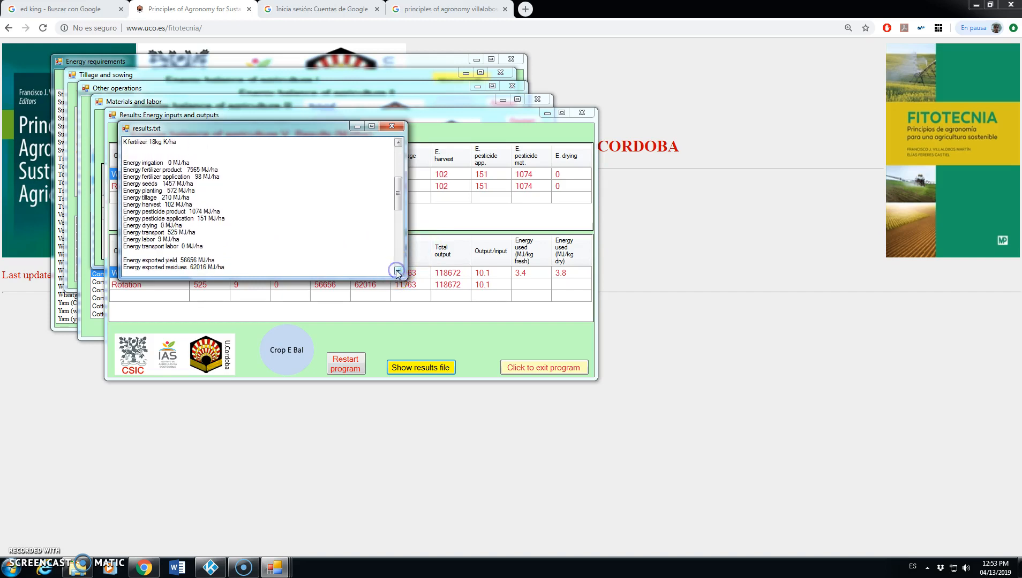
pyautogui.click(165, 170)
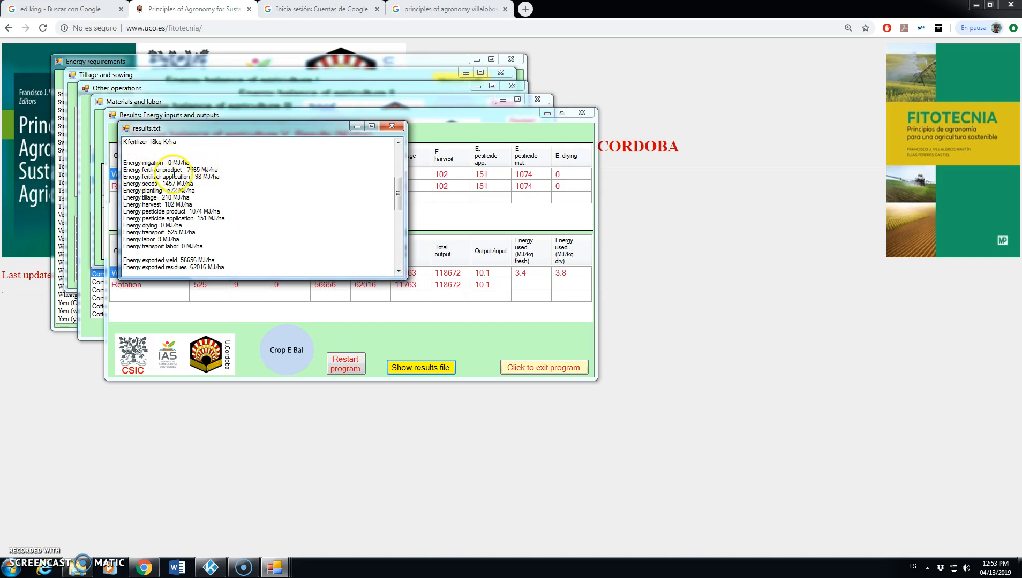
# Step: Read the energy totals, efficiency and rotation sections through the end of the report, and return to the energy results window
pyautogui.click(398, 271)
pyautogui.click(398, 271)
pyautogui.click(398, 271)
pyautogui.click(398, 272)
pyautogui.click(398, 272)
pyautogui.click(398, 272)
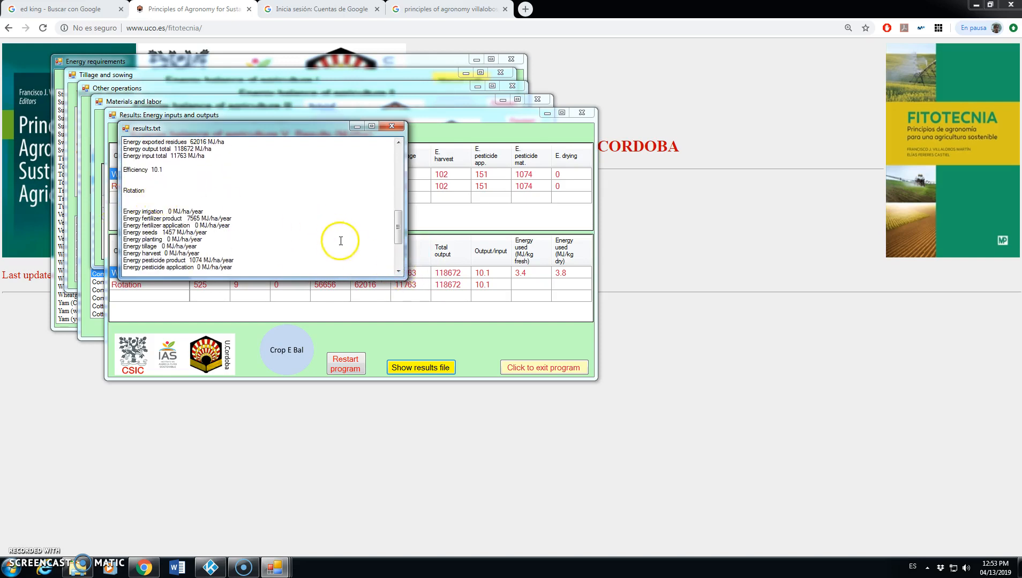
pyautogui.click(398, 271)
pyautogui.click(398, 271)
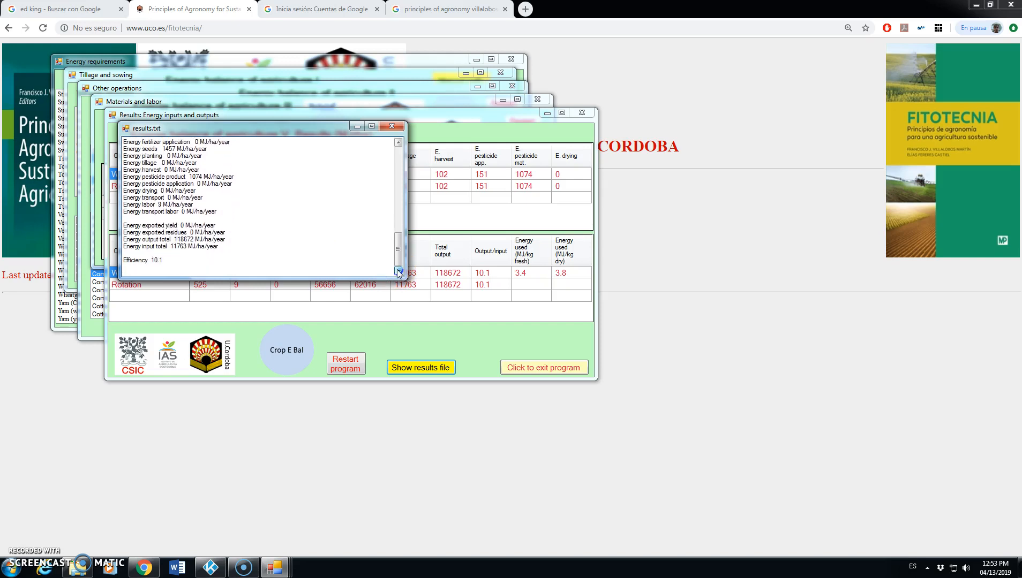
pyautogui.click(397, 160)
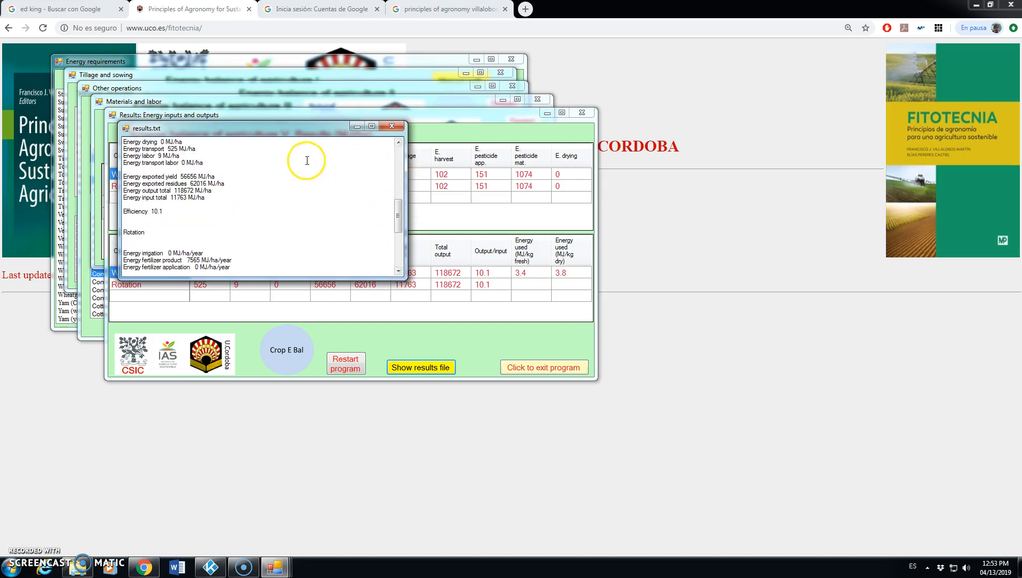
pyautogui.click(398, 258)
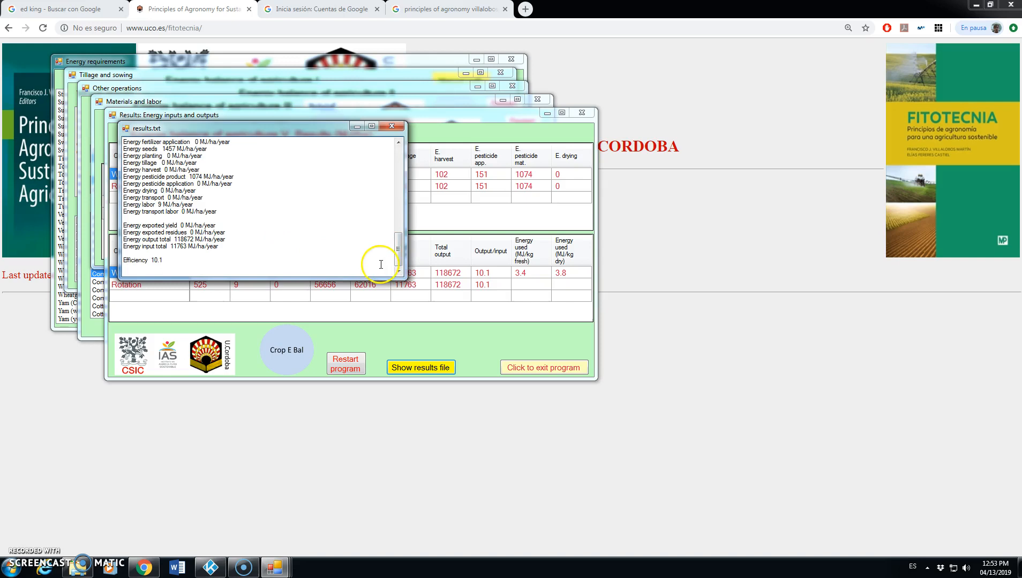
pyautogui.moveTo(398, 249); pyautogui.dragTo(390, 109)
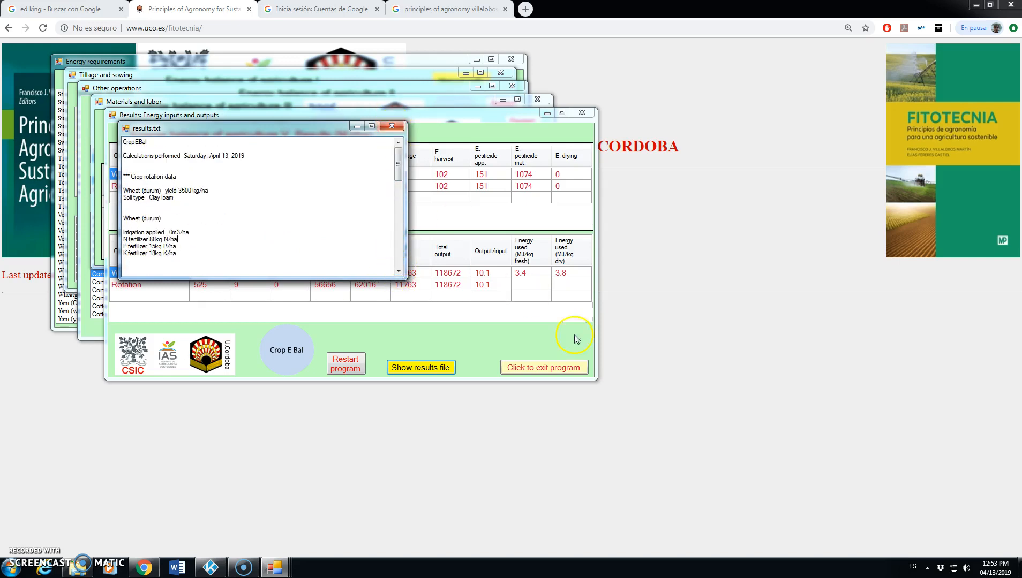
pyautogui.click(564, 368)
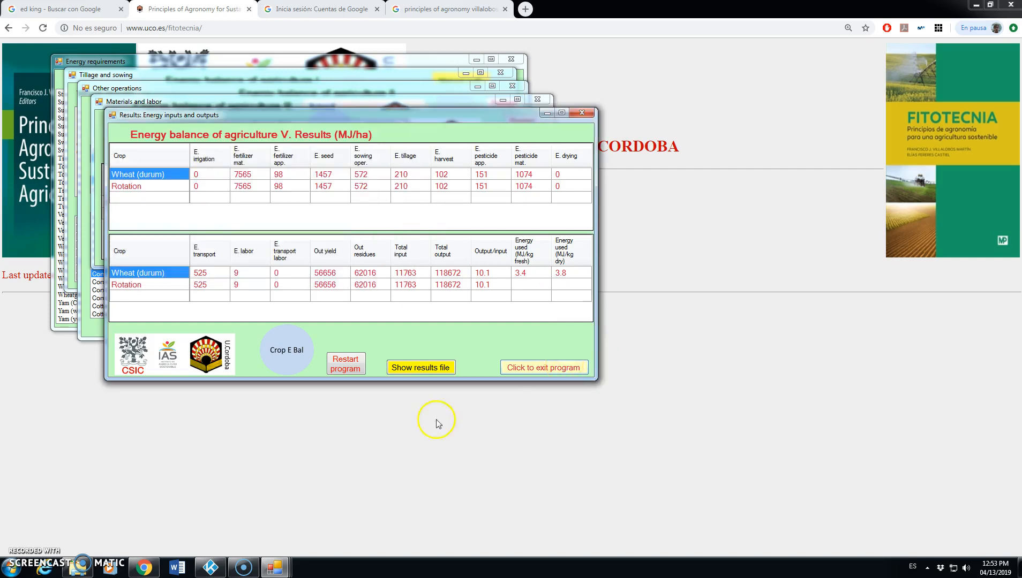